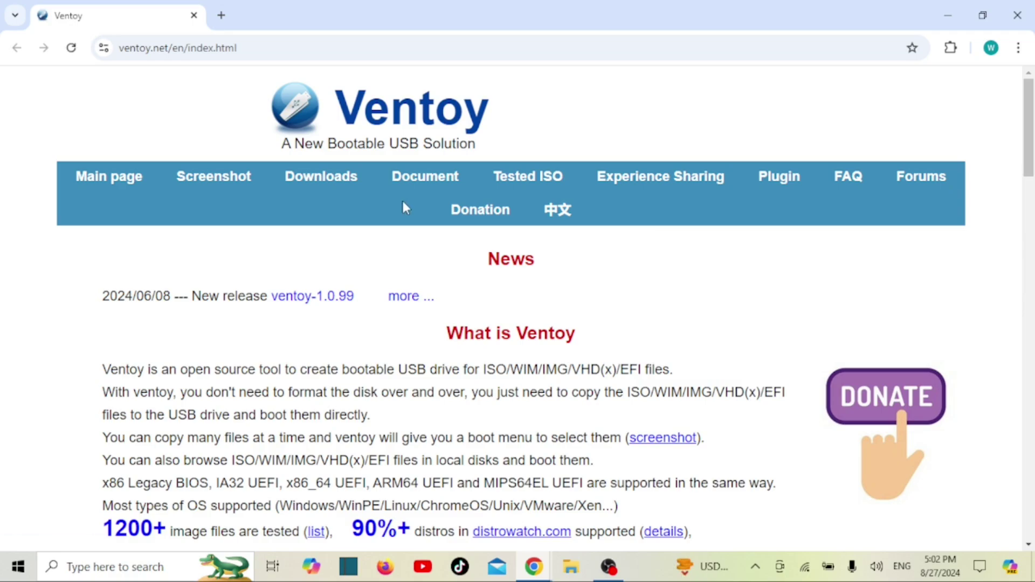
- Download ventoy-1.0.99-windows.zip from the Ventoy downloads page via SourceForge and open the downloads list
click(338, 185)
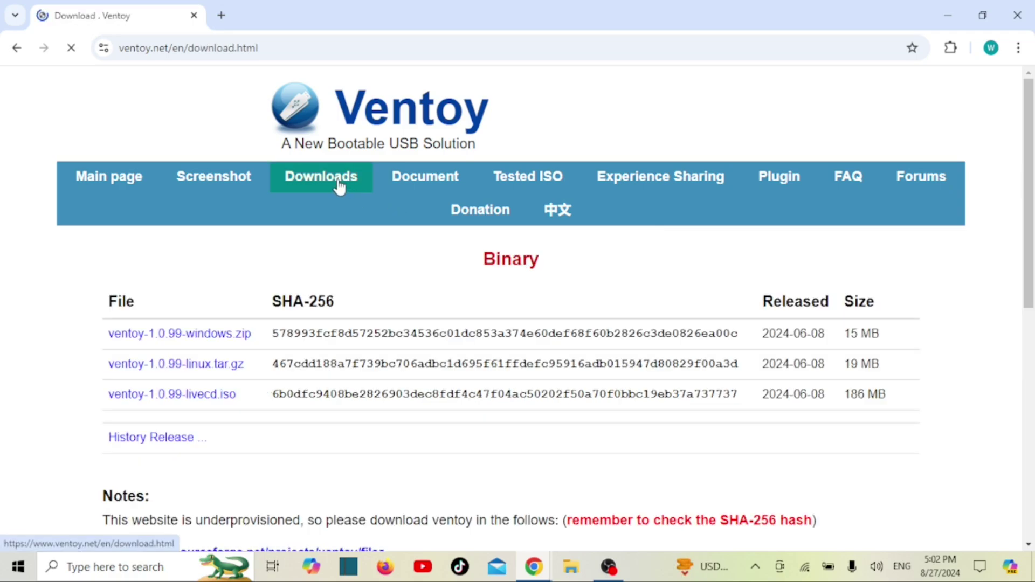
click(223, 337)
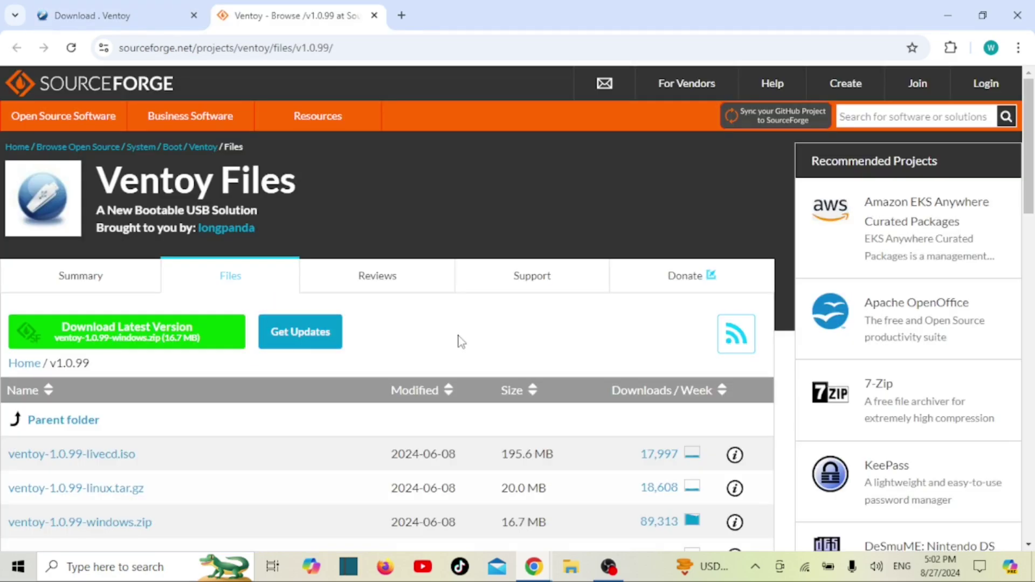
click(166, 321)
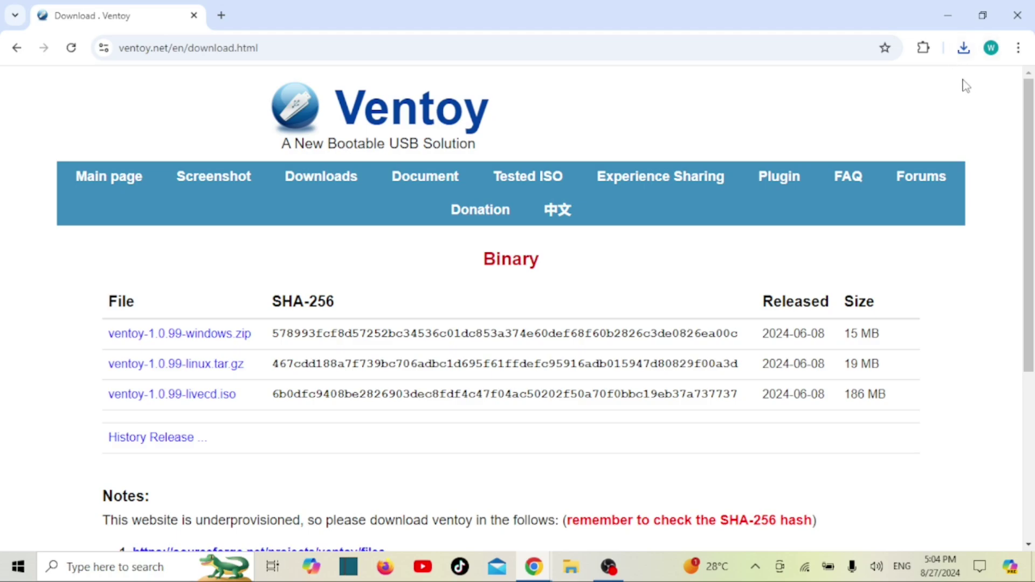
click(963, 54)
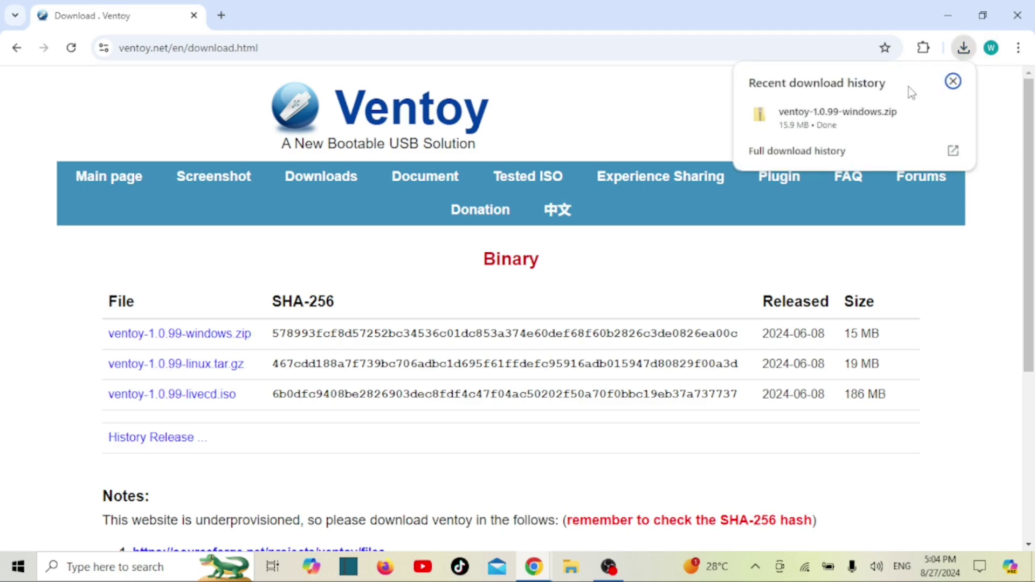
- Extract the Ventoy zip into its suggested folder in Downloads
click(925, 119)
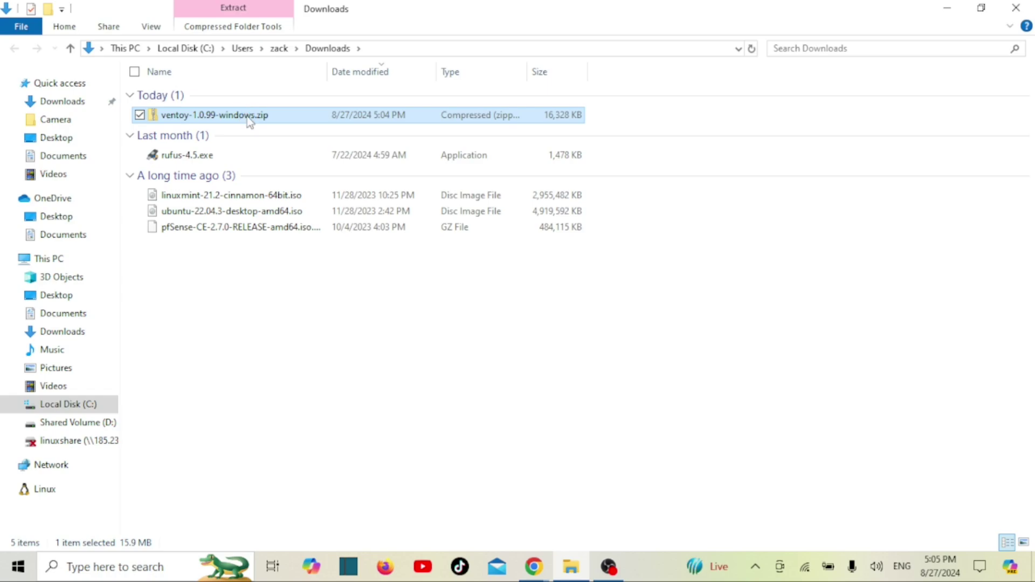
right_click(248, 118)
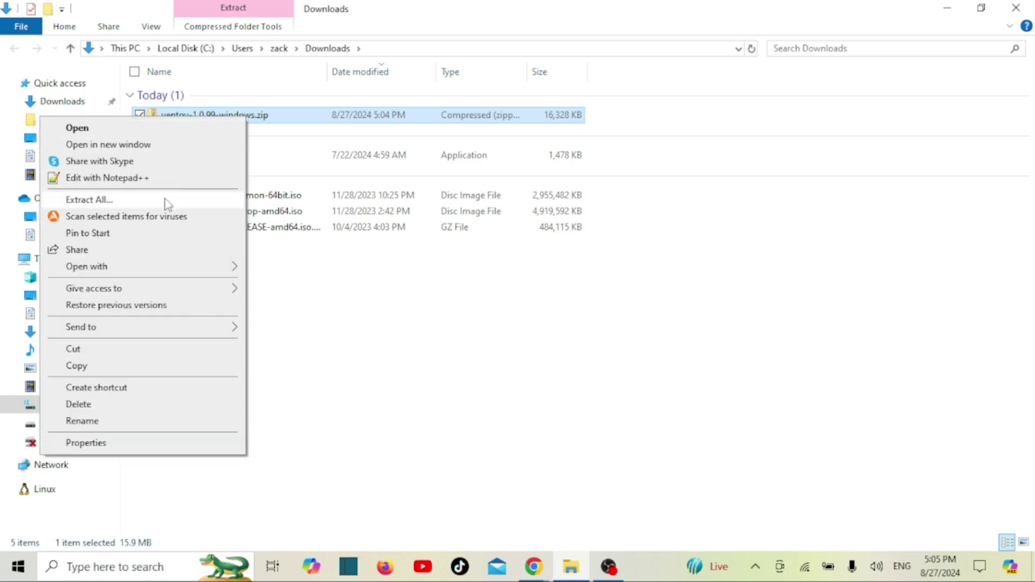
click(89, 199)
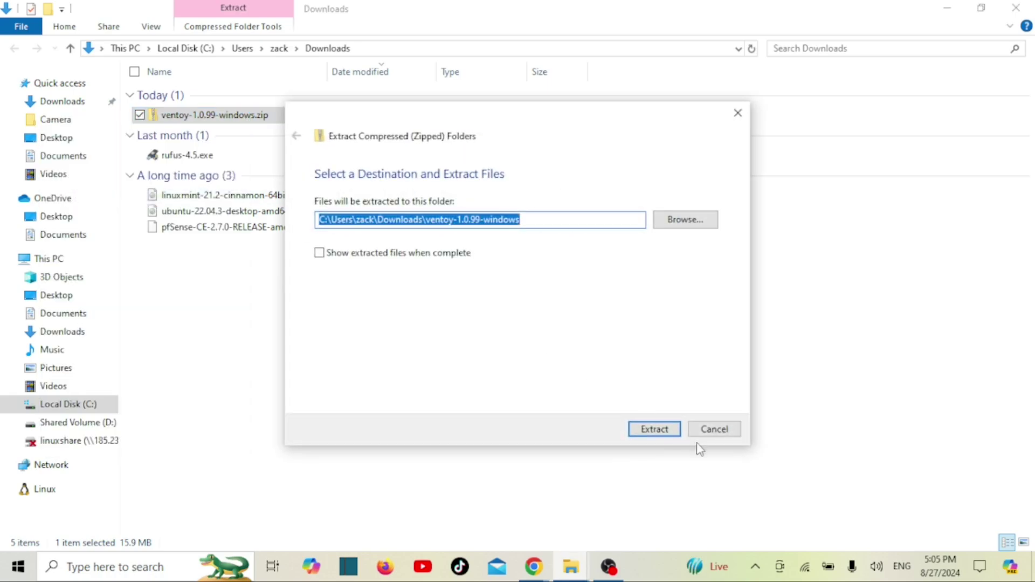
click(667, 429)
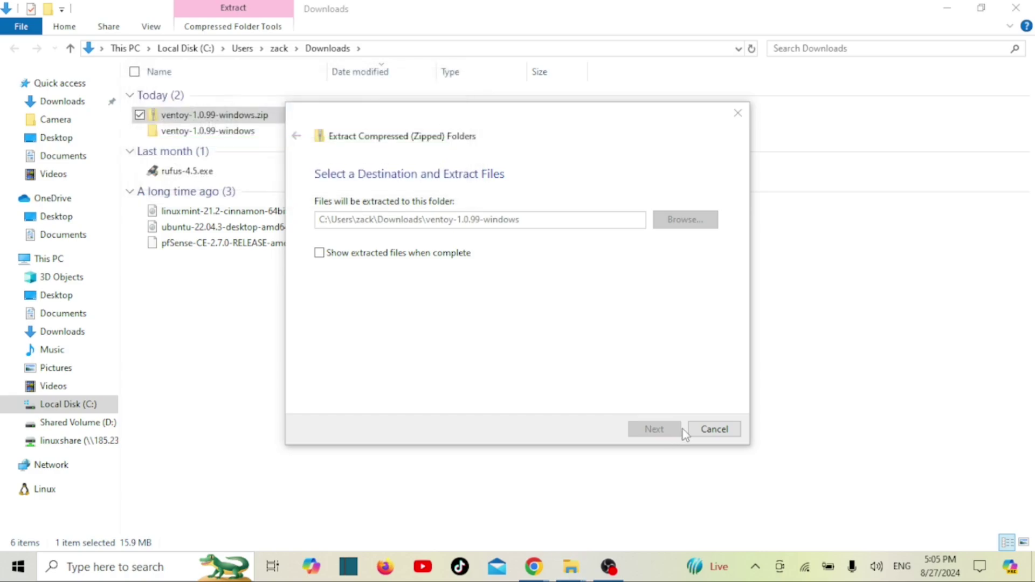
click(705, 430)
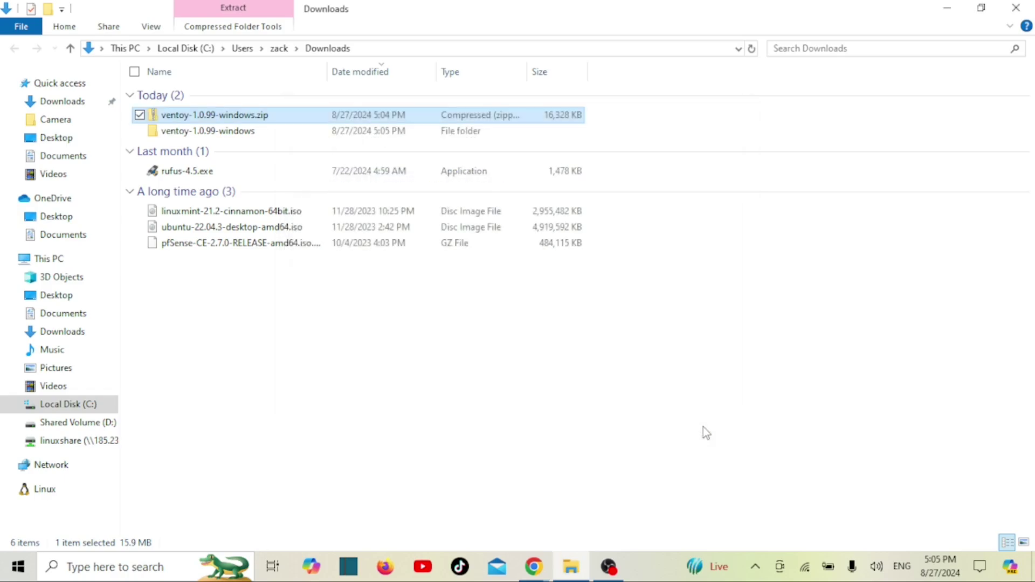
- Open the extracted ventoy-1.0.99 folder and launch Ventoy2Disk.exe
click(249, 135)
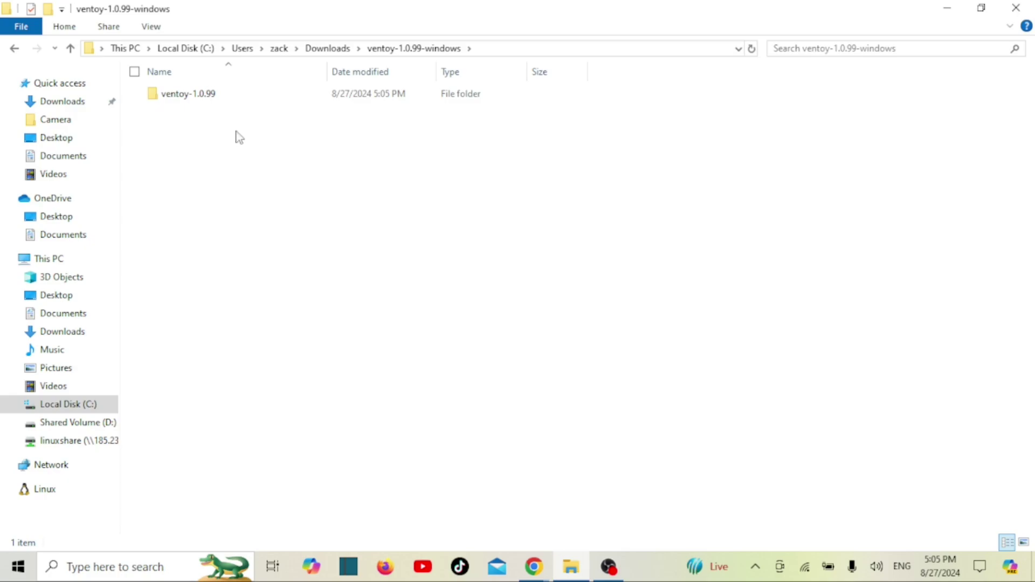
click(209, 100)
double_click(209, 97)
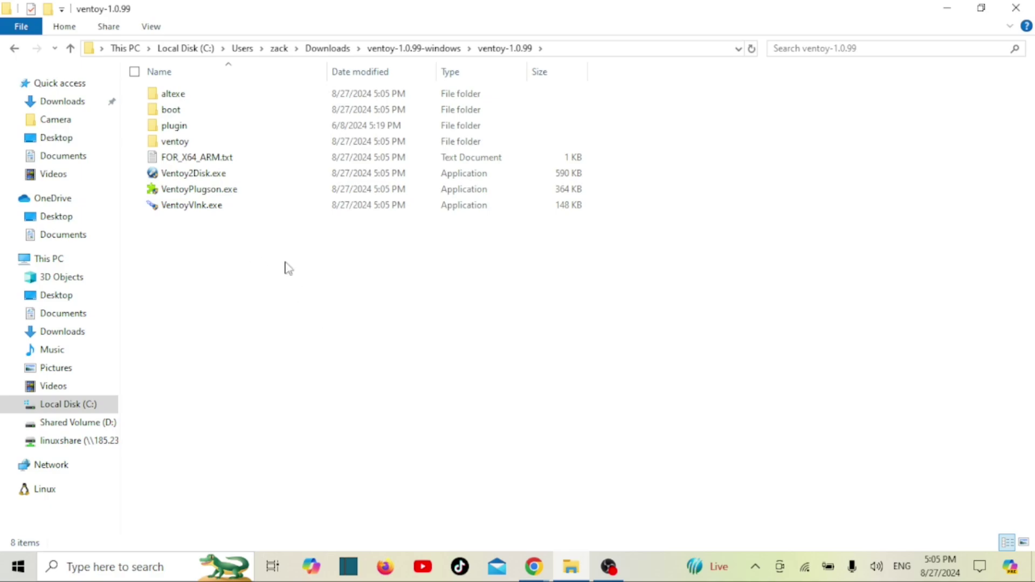
double_click(229, 173)
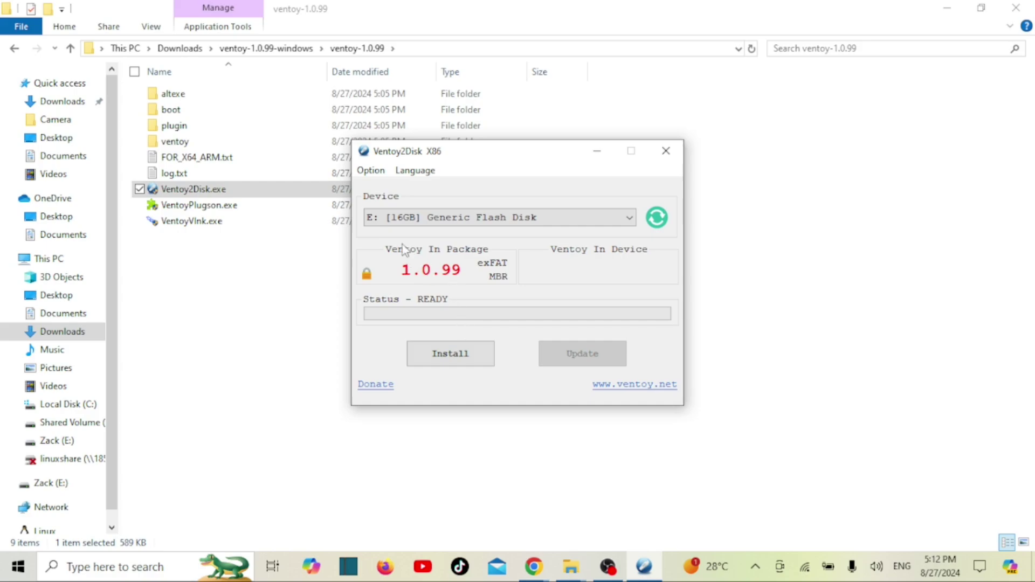
- Install Ventoy 1.0.99 onto the 16 GB flash disk E:, accepting both format warnings
click(626, 221)
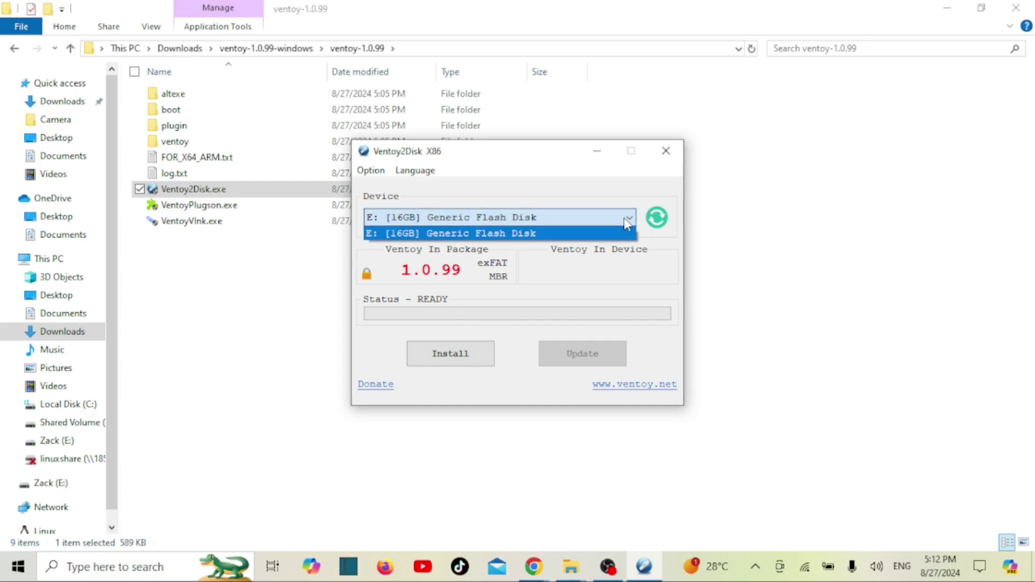
click(627, 221)
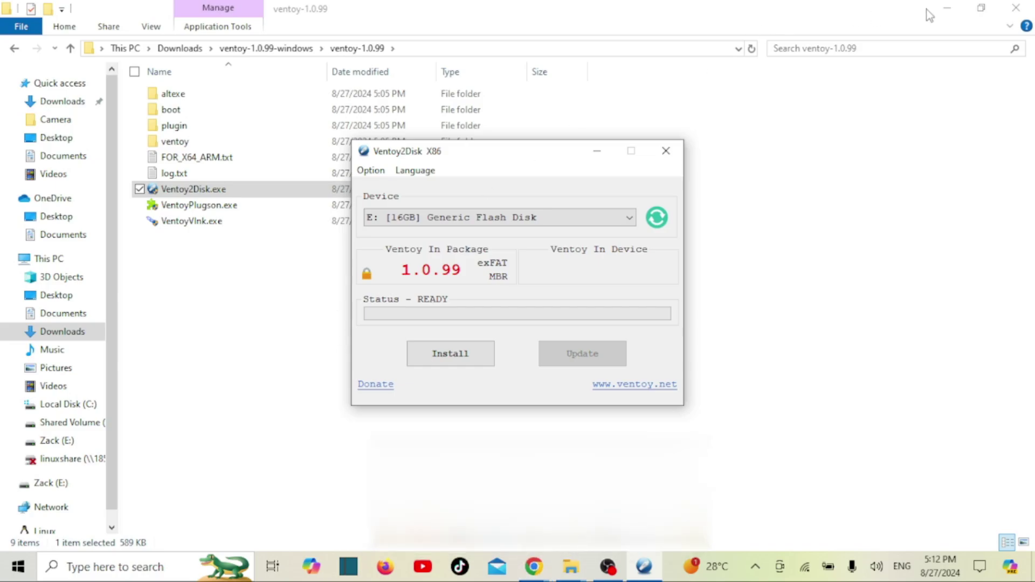
click(946, 8)
click(460, 358)
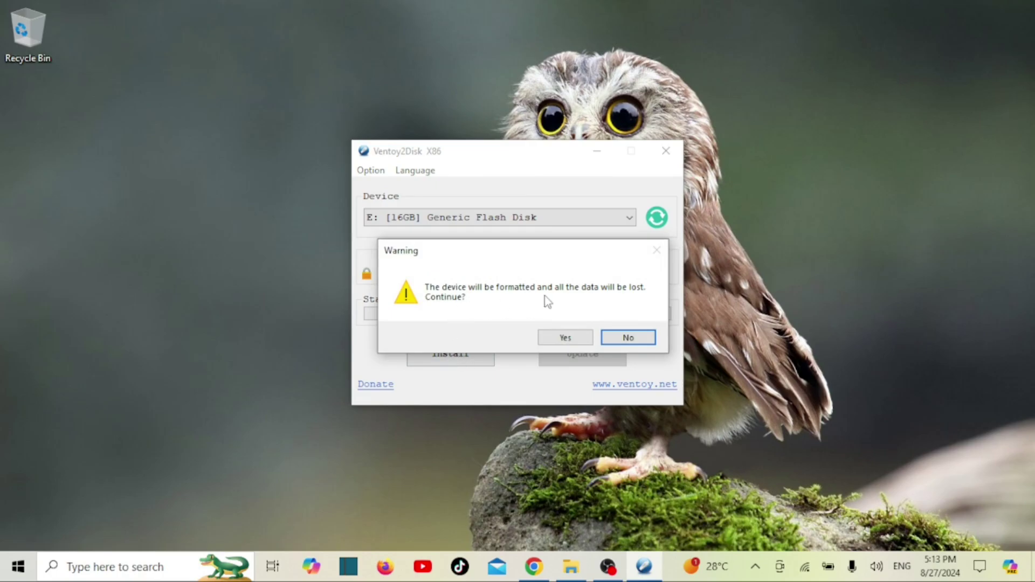
click(570, 336)
click(560, 336)
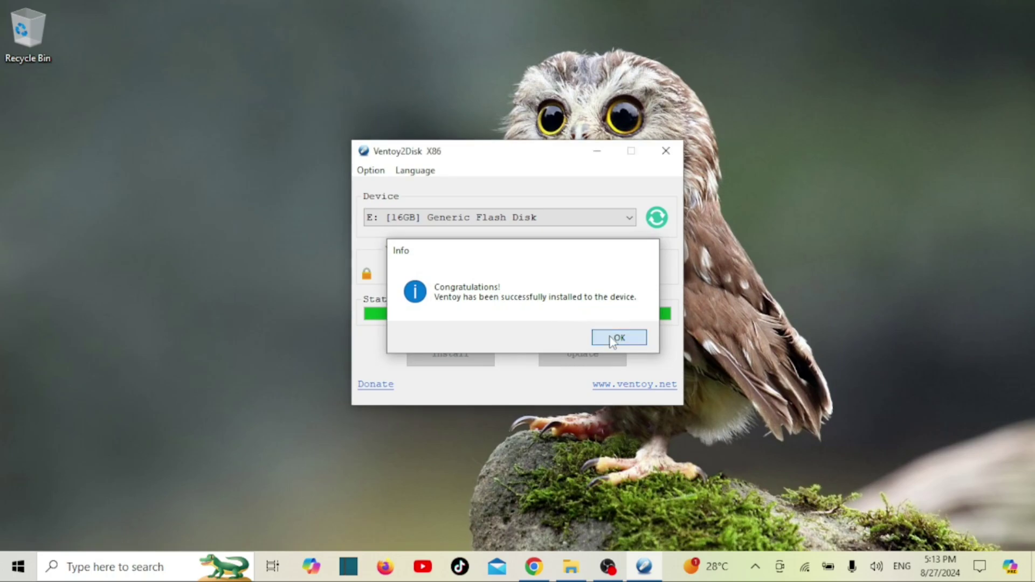
click(613, 340)
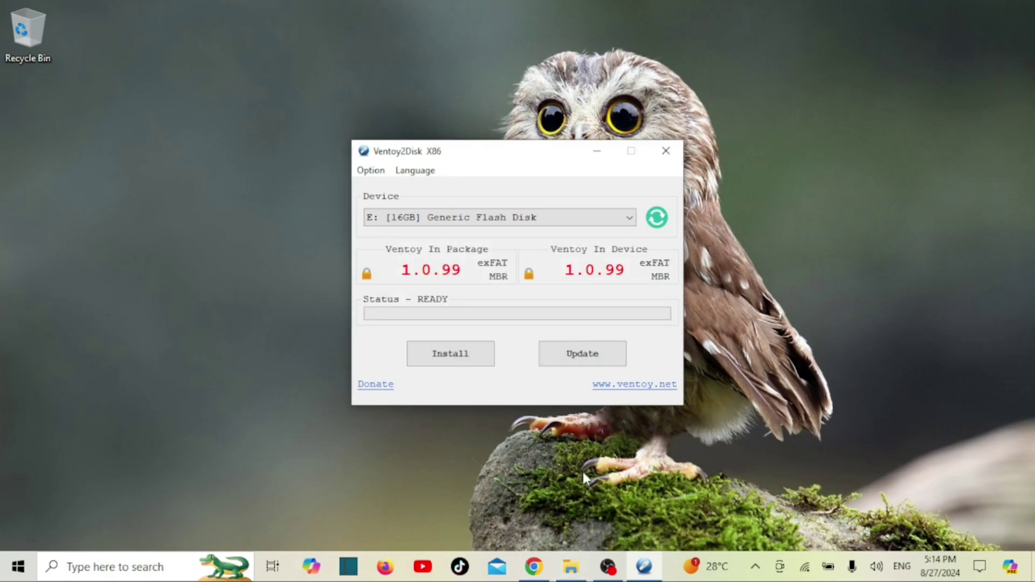
click(571, 567)
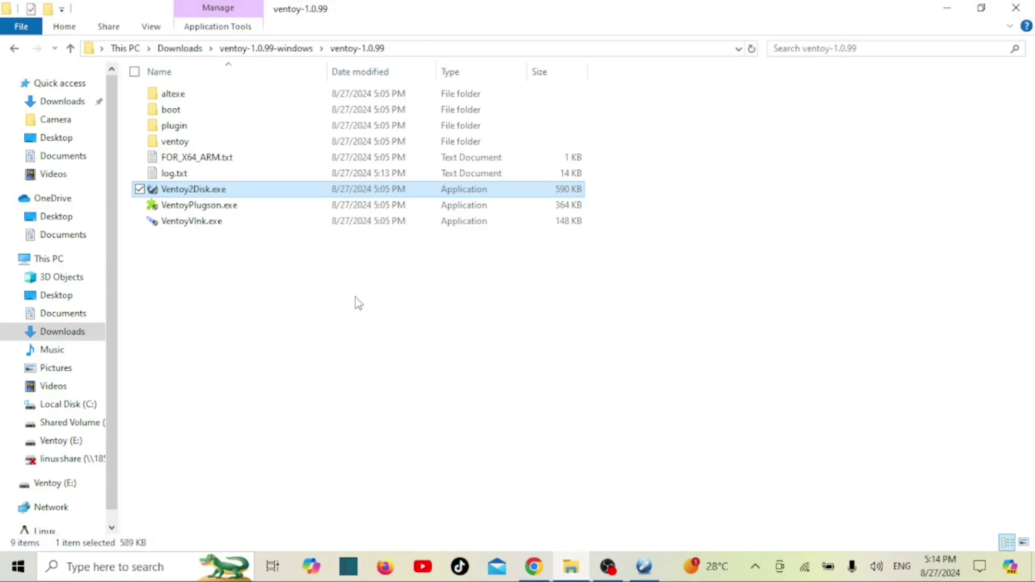
- Copy the Ubuntu 24.04 and Linux Mint 21.2 ISOs from Downloads
click(66, 445)
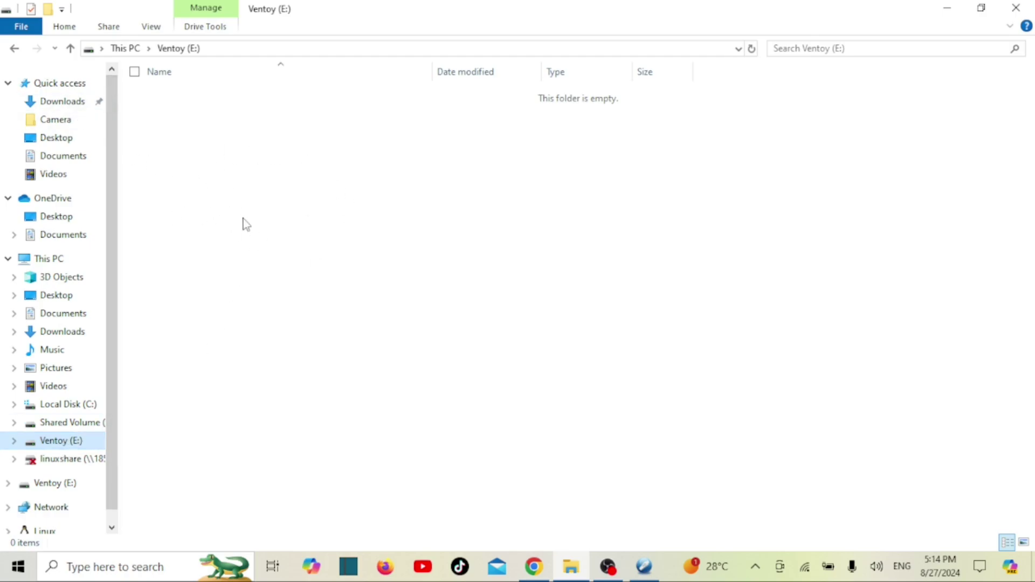
click(73, 108)
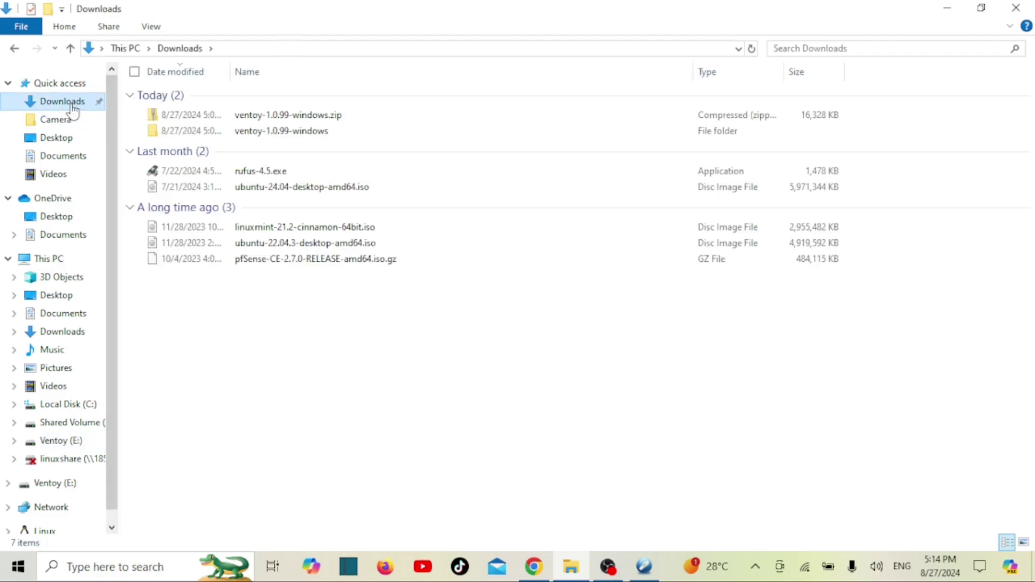
click(145, 191)
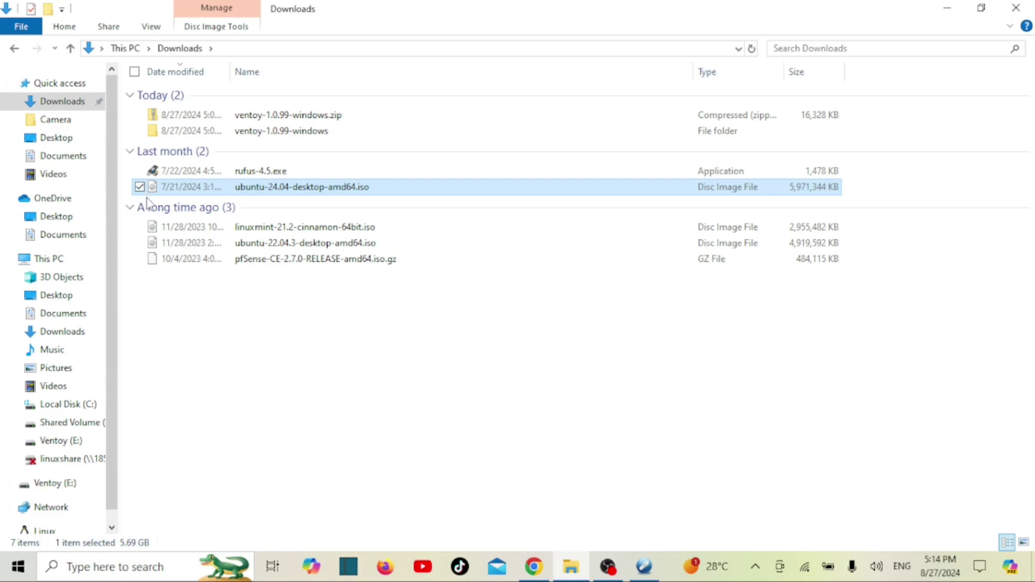
click(140, 227)
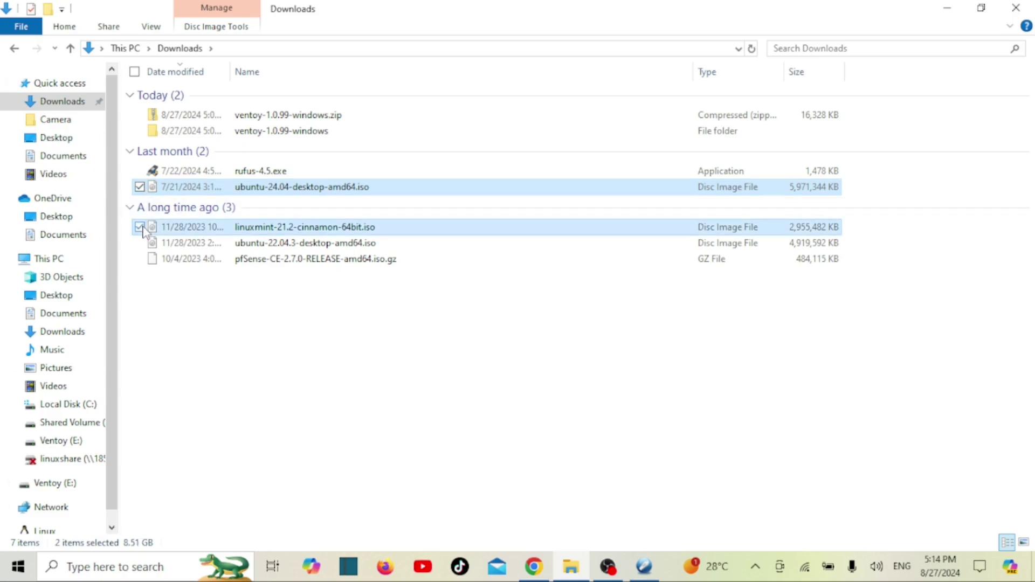
right_click(255, 223)
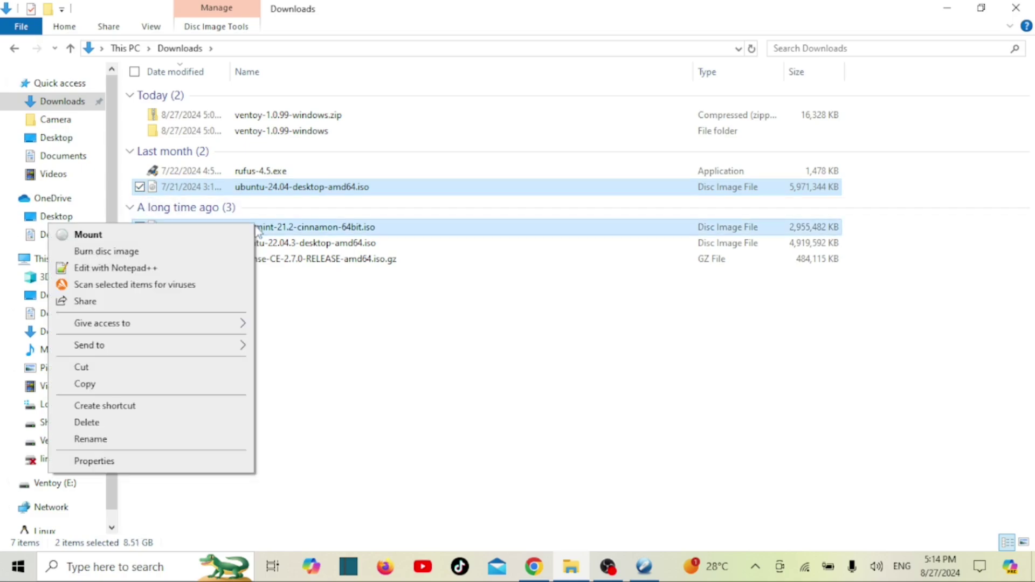
click(86, 383)
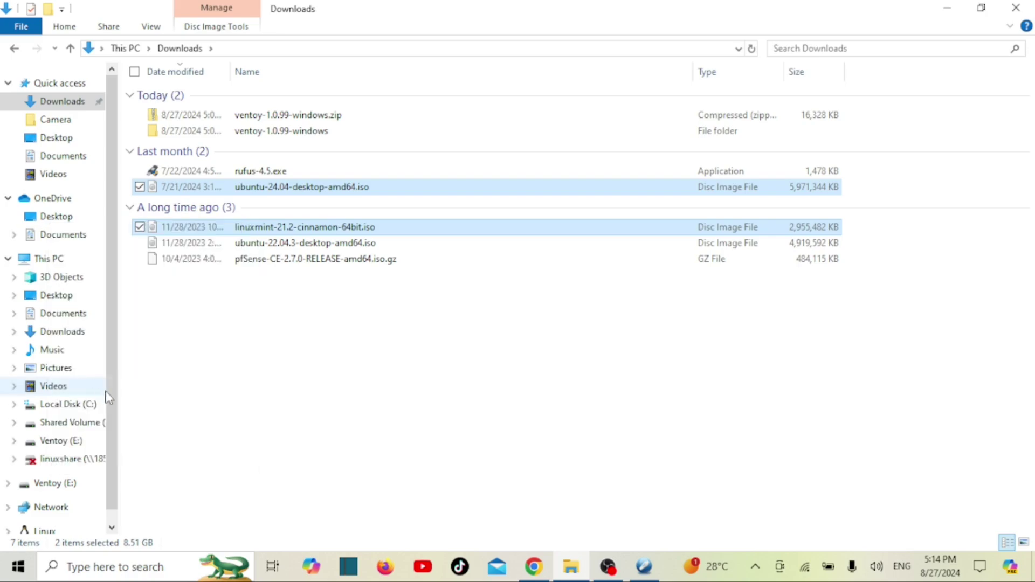
- Paste both ISOs onto the Ventoy (E:) drive and check they copied
click(73, 442)
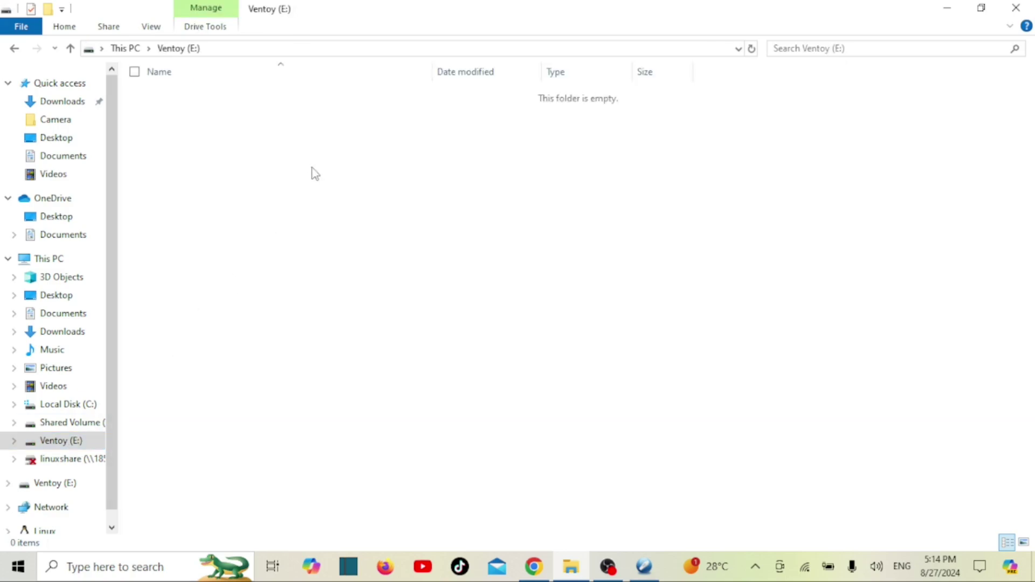
right_click(313, 171)
click(174, 274)
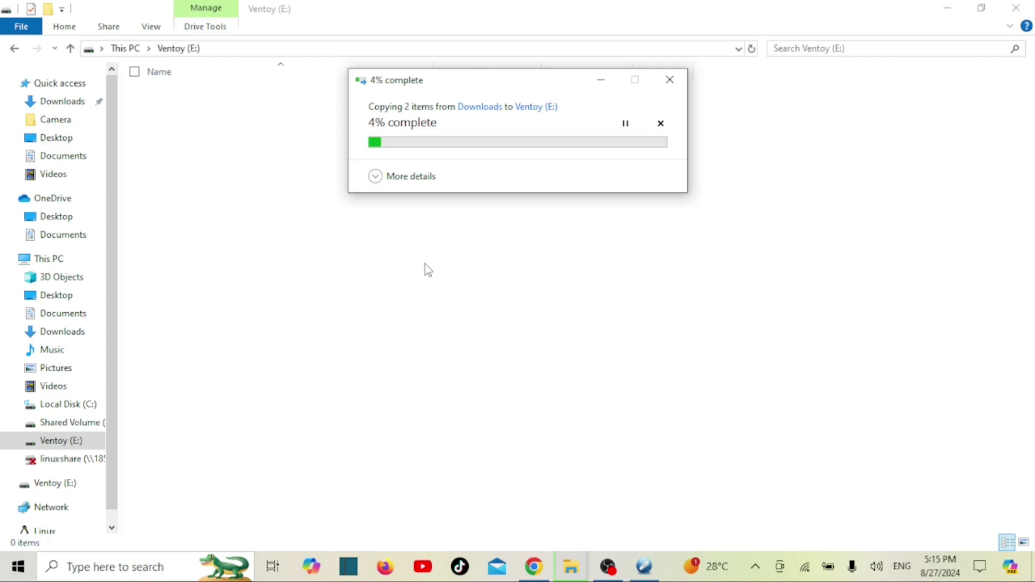
click(74, 445)
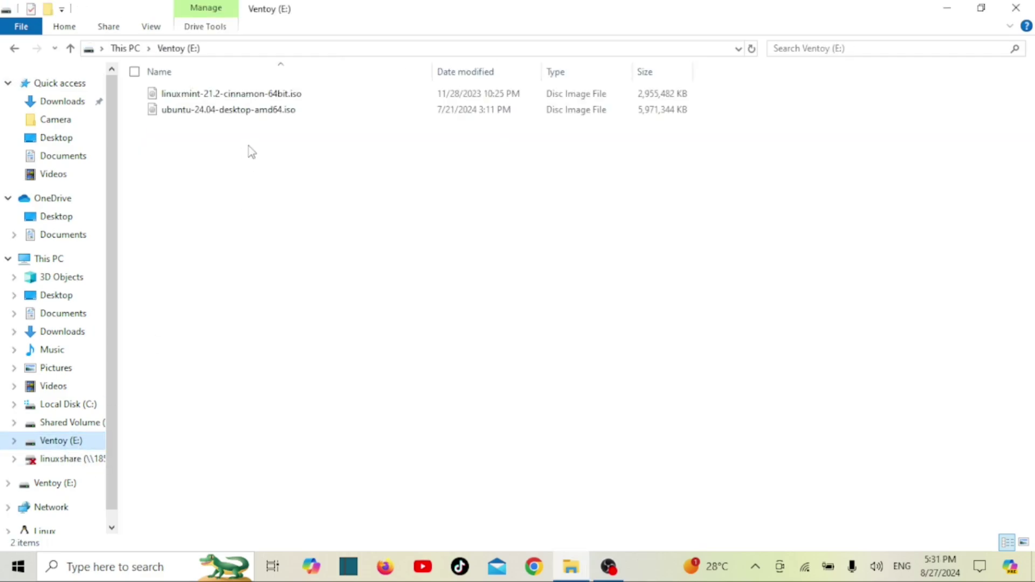
drag(177, 163, 384, 95)
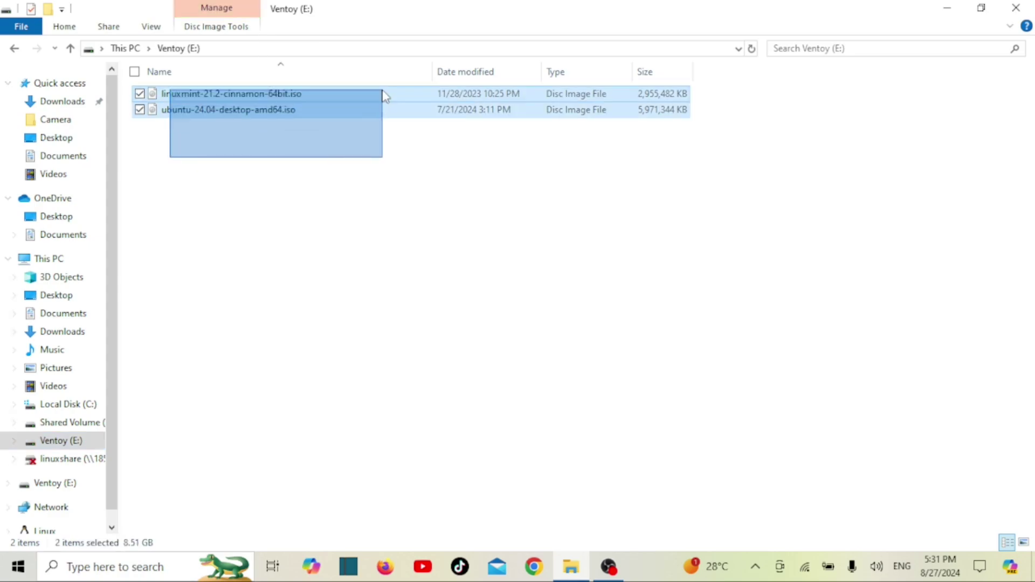
click(361, 201)
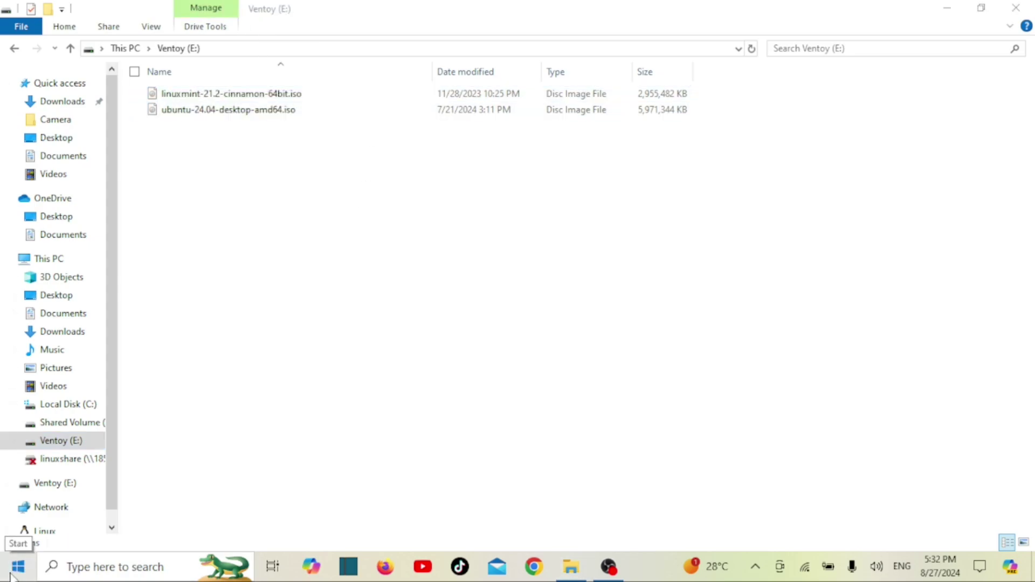
click(11, 571)
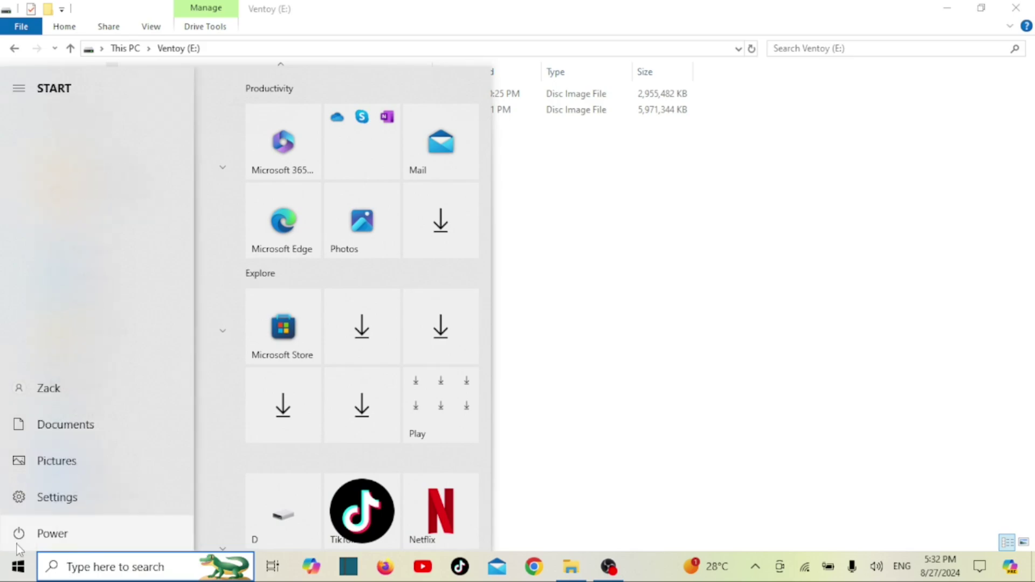
- Restart the PC and boot from USB Hard Drive (UEFI) - Generic Flash Disk
click(22, 539)
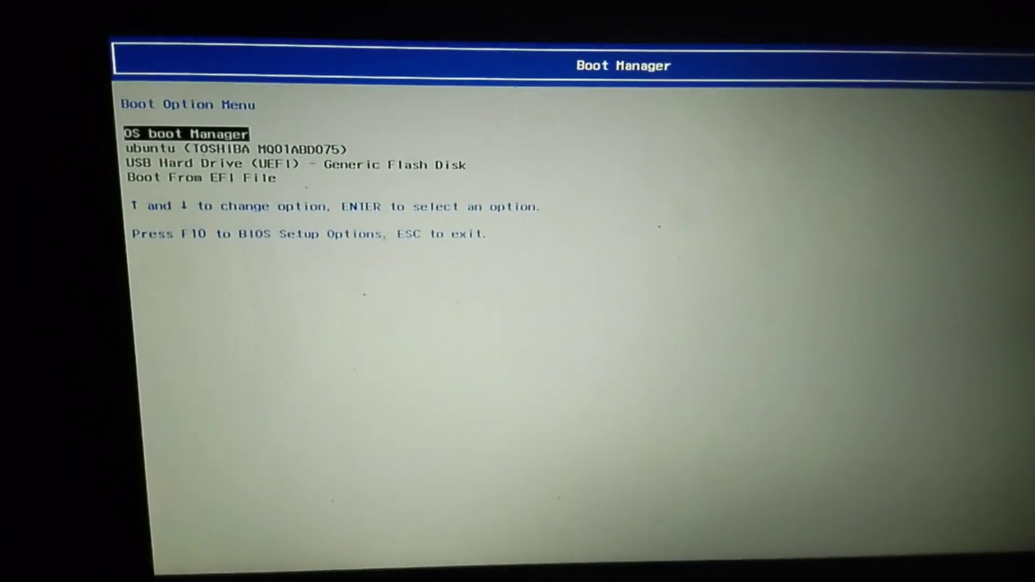
key(Down)
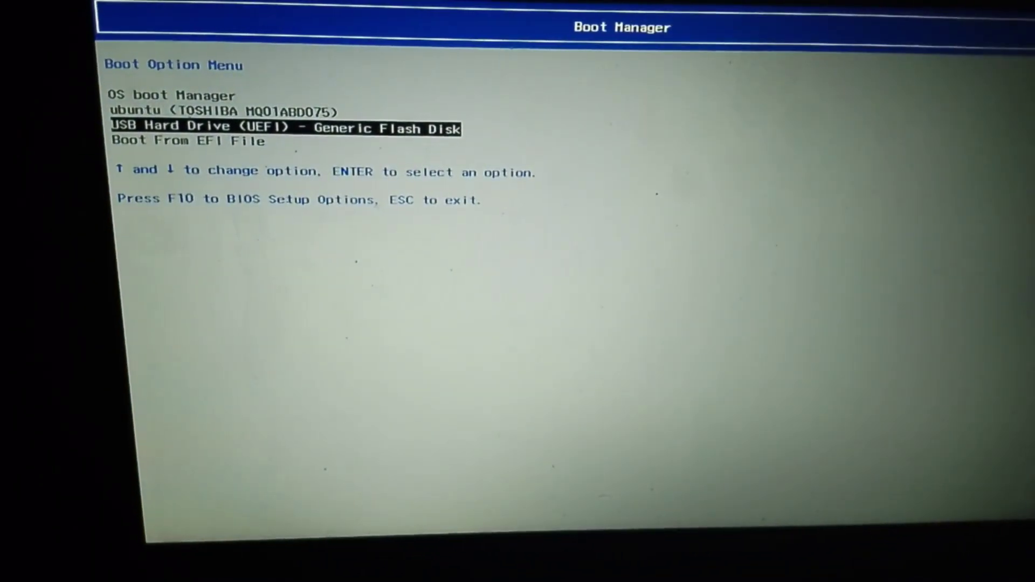
key(Return)
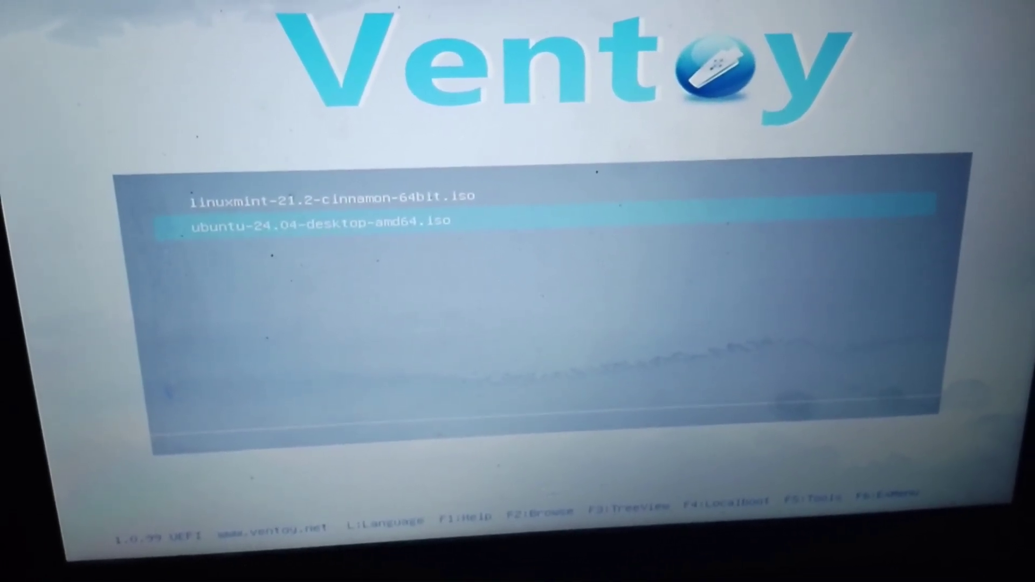
- Boot ubuntu-24.04-desktop-amd64.iso from the Ventoy menu in normal mode
key(Return)
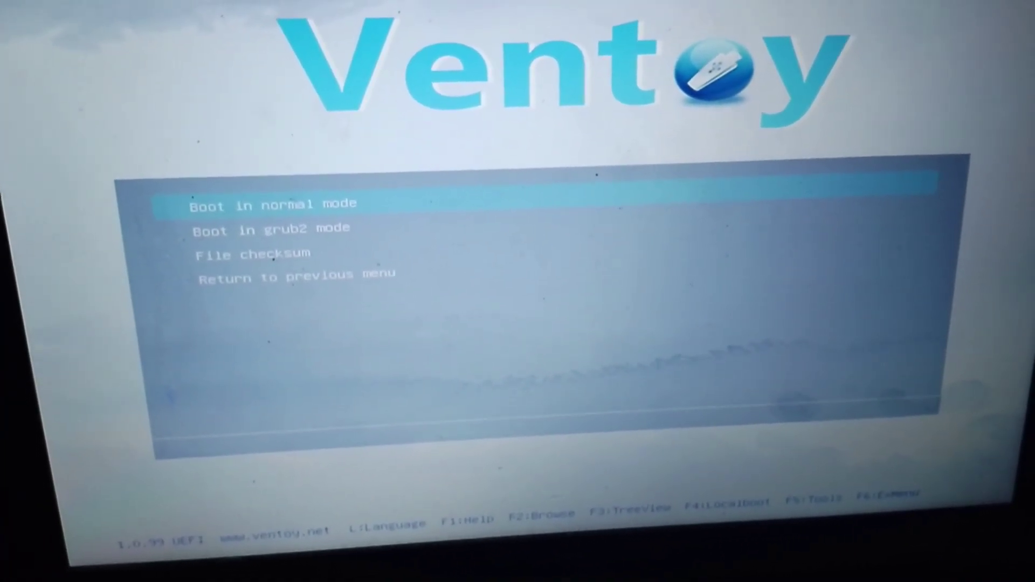
key(Return)
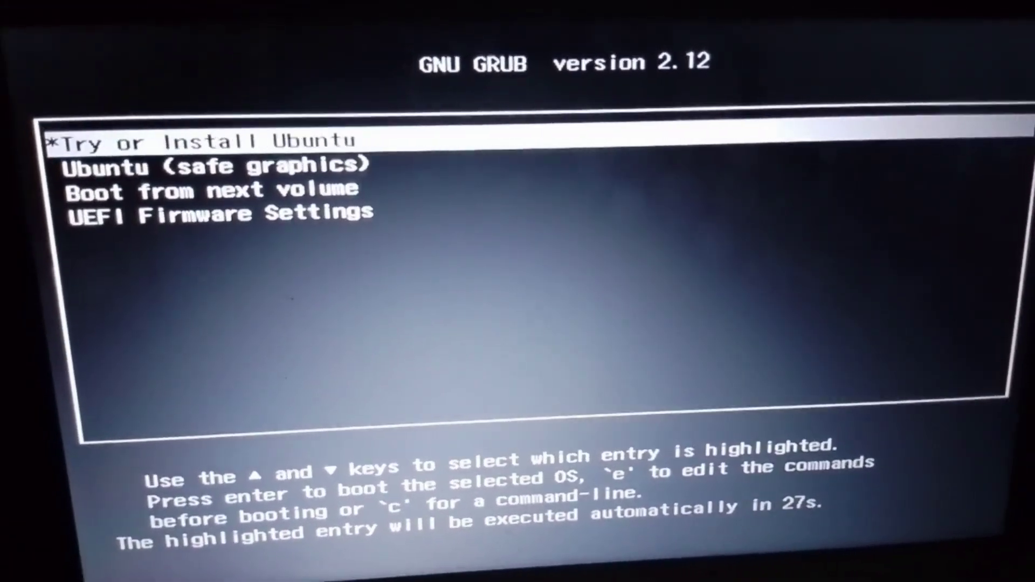
- Choose Try Ubuntu in the installer to reach the live desktop, then launch Files
key(Return)
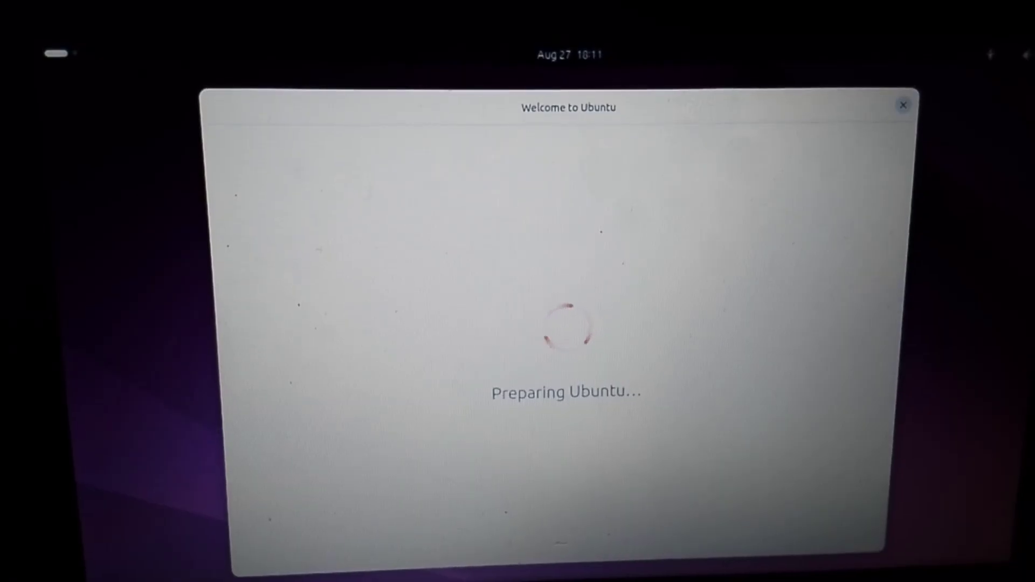
click(827, 535)
click(827, 535)
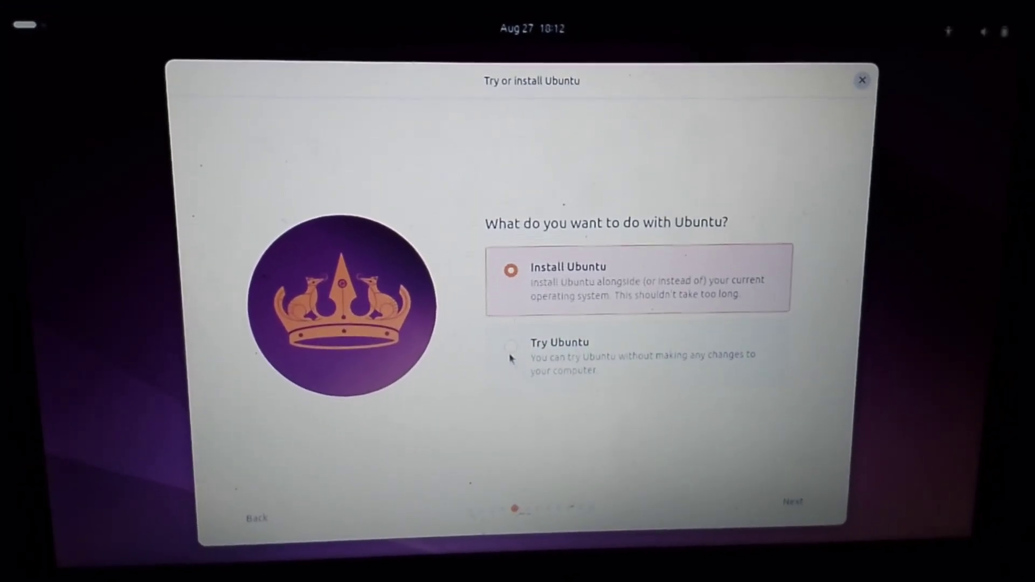
click(517, 354)
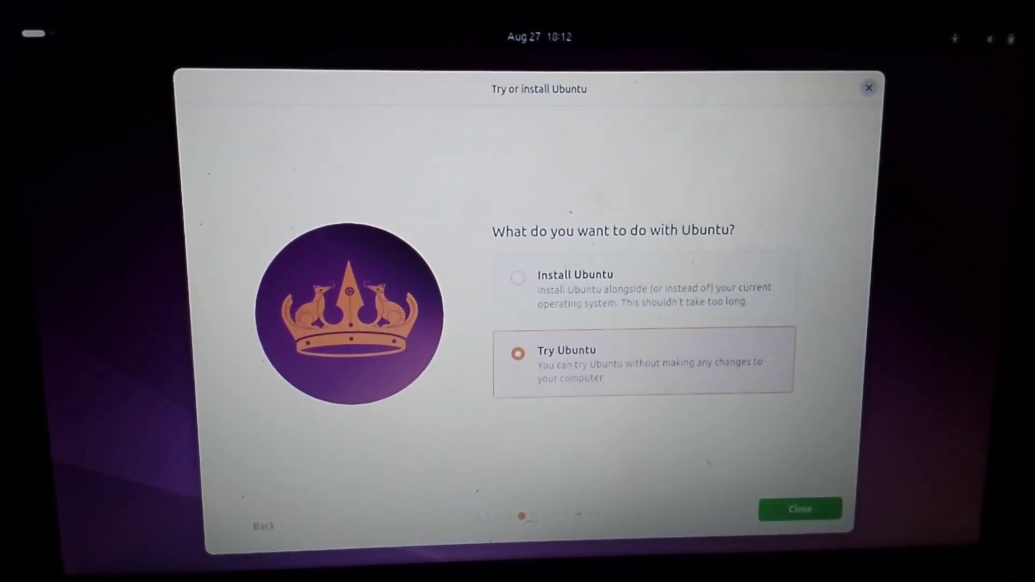
click(800, 507)
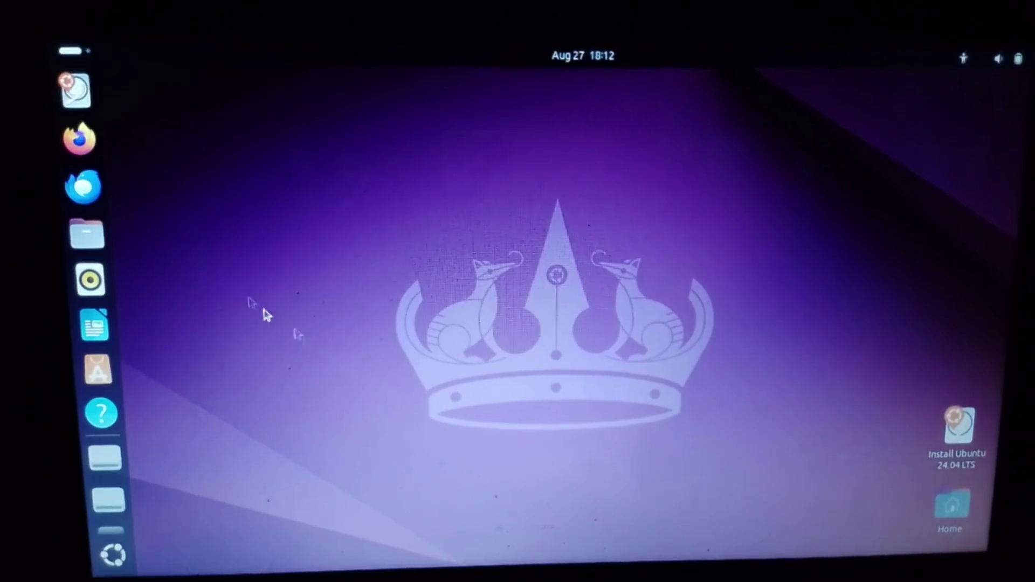
click(106, 254)
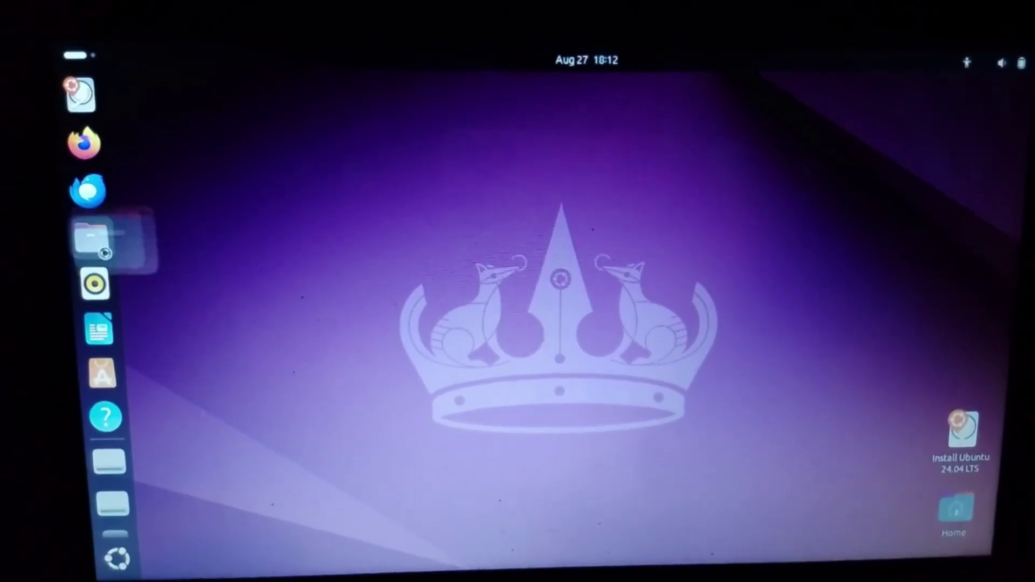